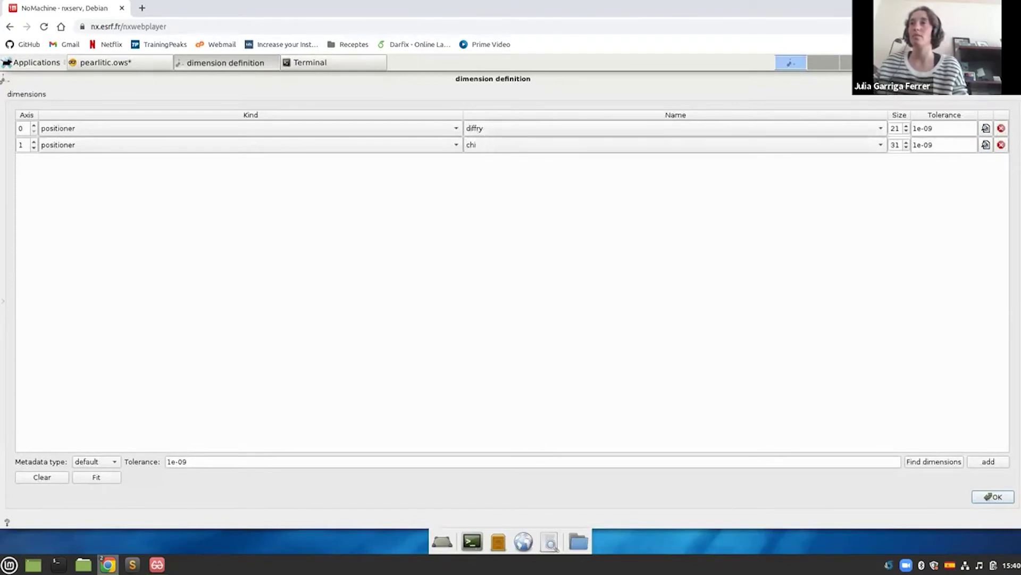
# Step: Accept the dimension definition and open the rocking curves widget to plot curves for several pixels along the bright streak in image 241
pyautogui.press('Return')
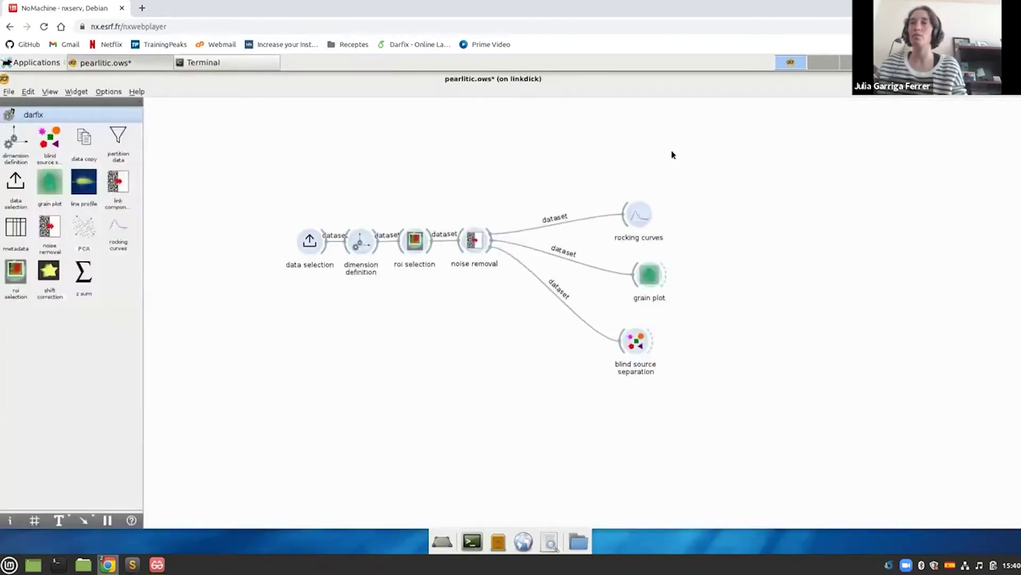
pyautogui.doubleClick(639, 216)
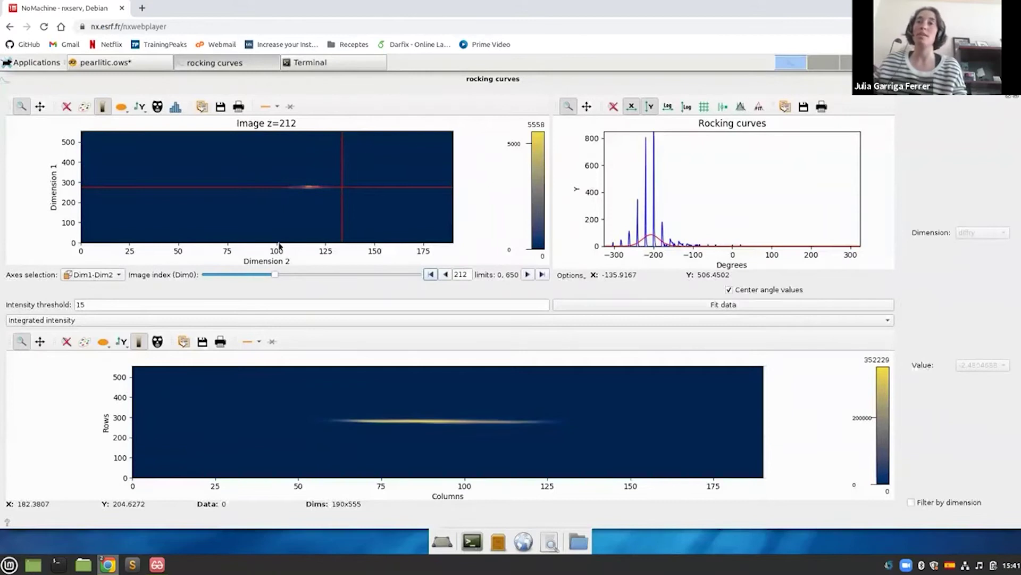
pyautogui.moveTo(275, 274)
pyautogui.mouseDown()
pyautogui.moveTo(253, 275)
pyautogui.moveTo(284, 276)
pyautogui.mouseUp()
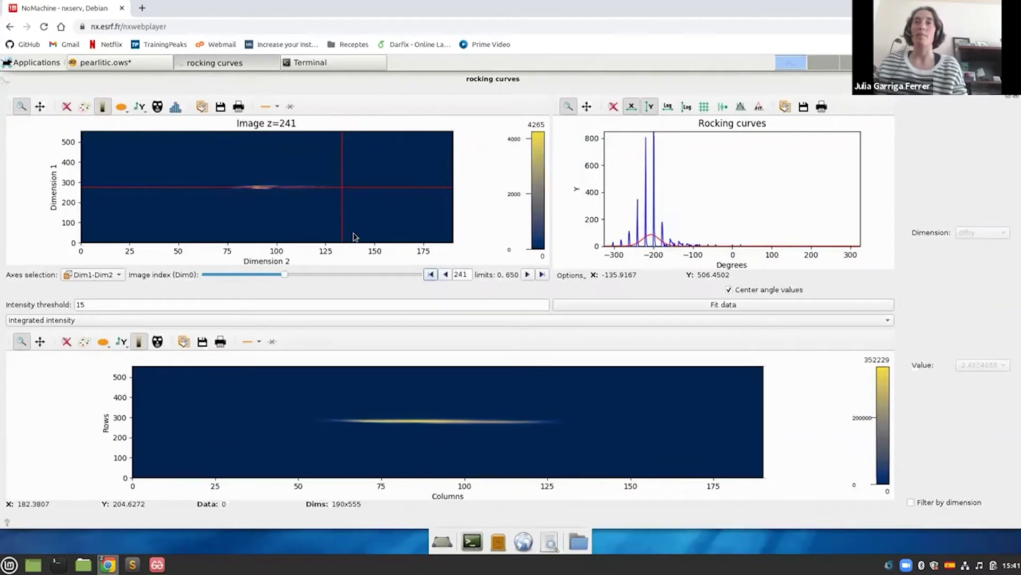
pyautogui.click(265, 187)
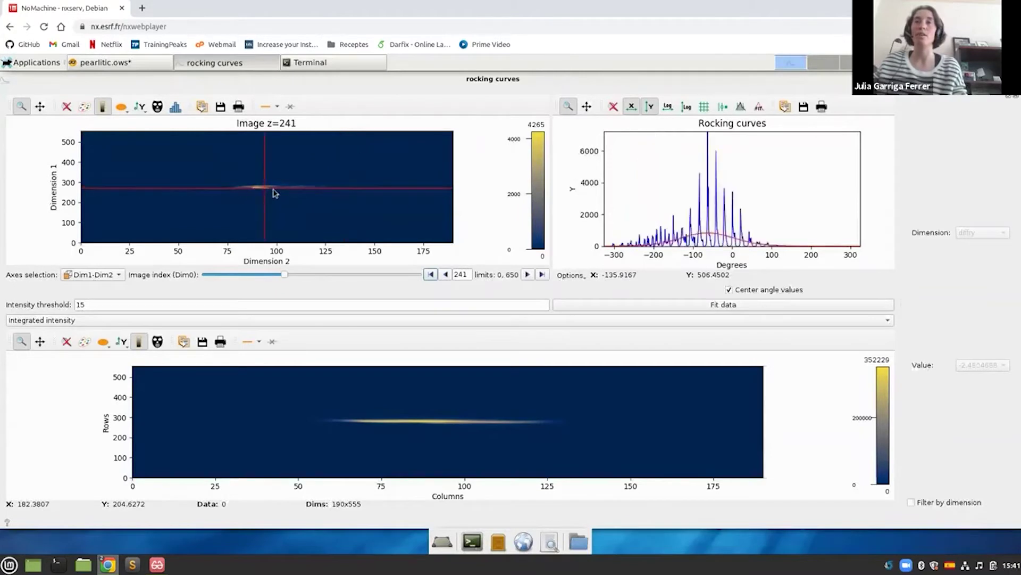
pyautogui.click(282, 185)
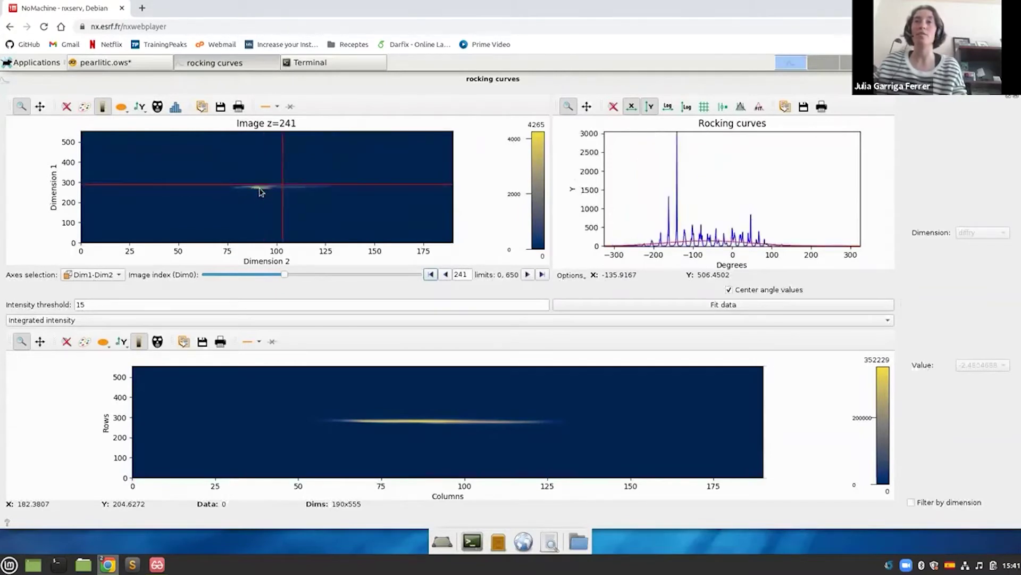
pyautogui.click(260, 189)
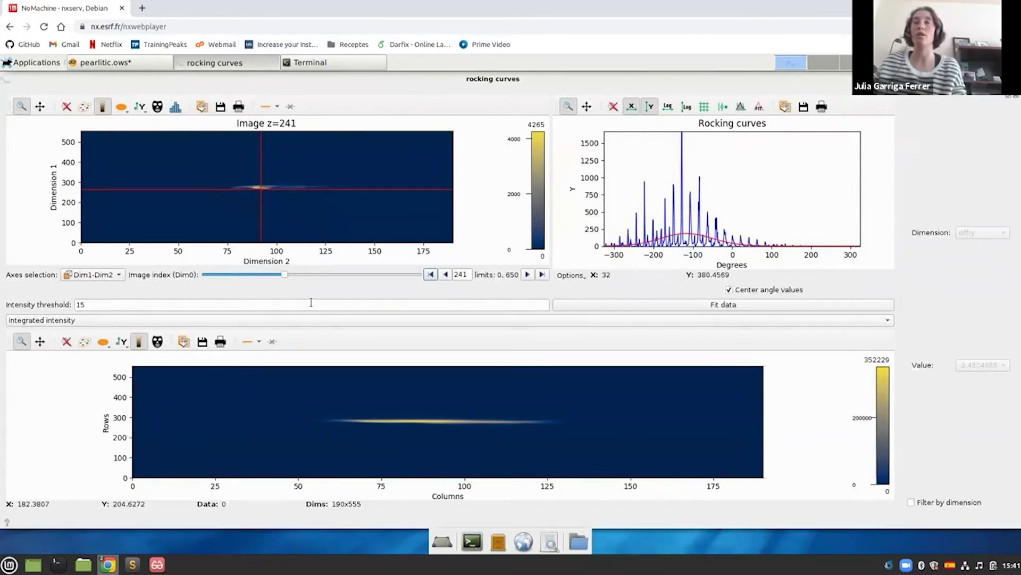
# Step: Filter the rocking curves by the diffry dimension and plot the curve for pixels on the bright streak in image 4
pyautogui.click(912, 503)
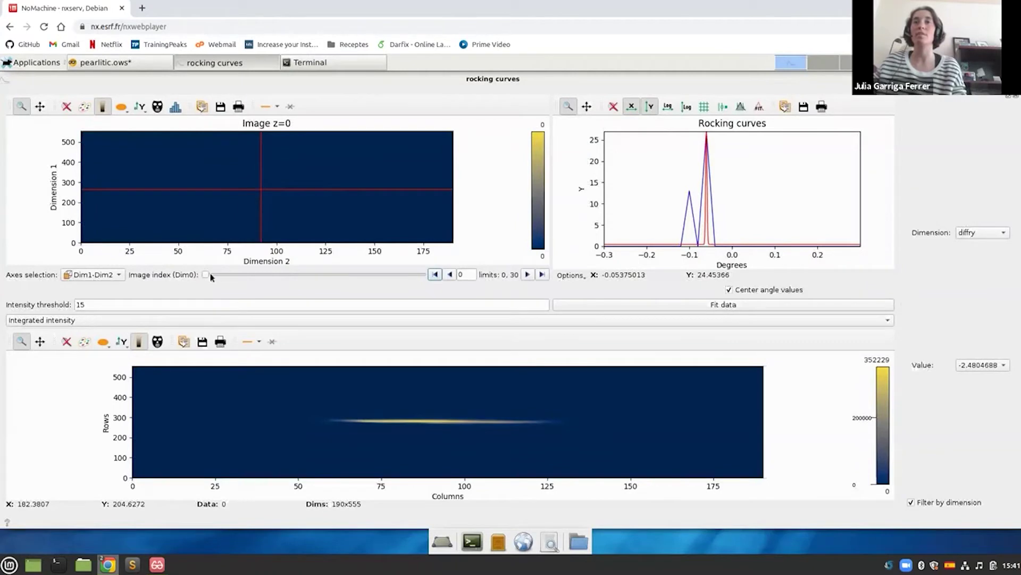
pyautogui.moveTo(211, 276); pyautogui.dragTo(234, 276)
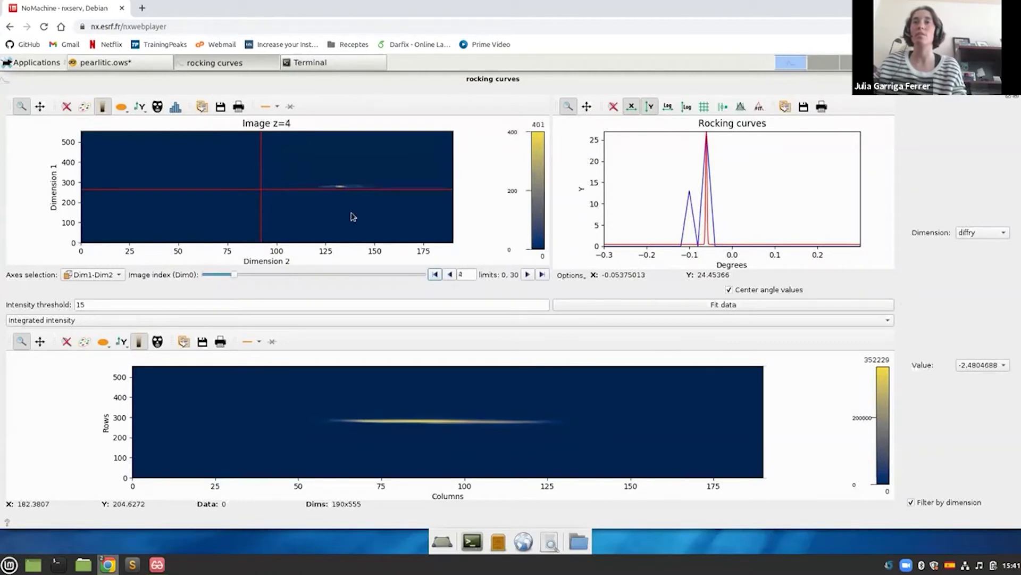
pyautogui.click(344, 186)
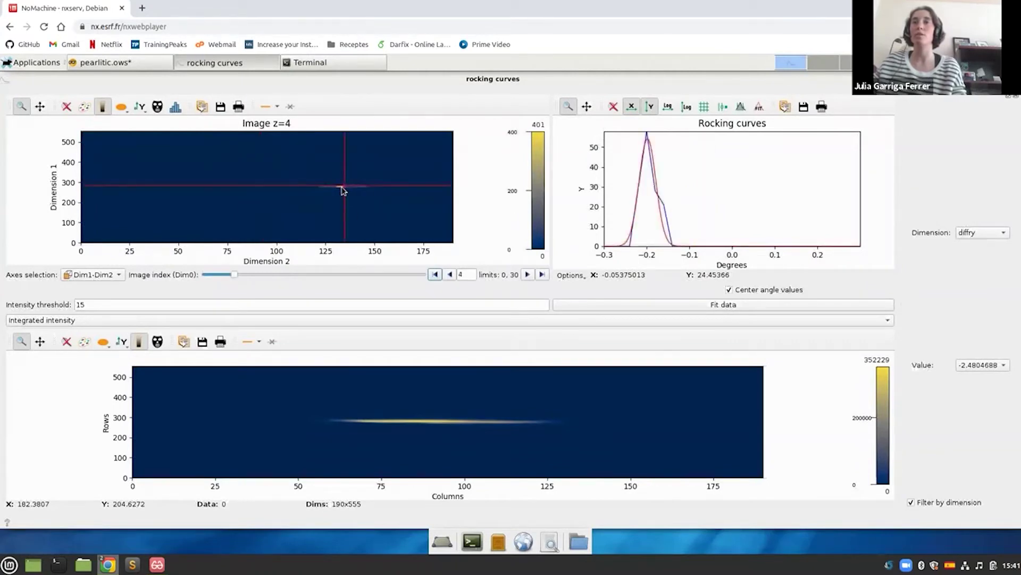
pyautogui.click(342, 187)
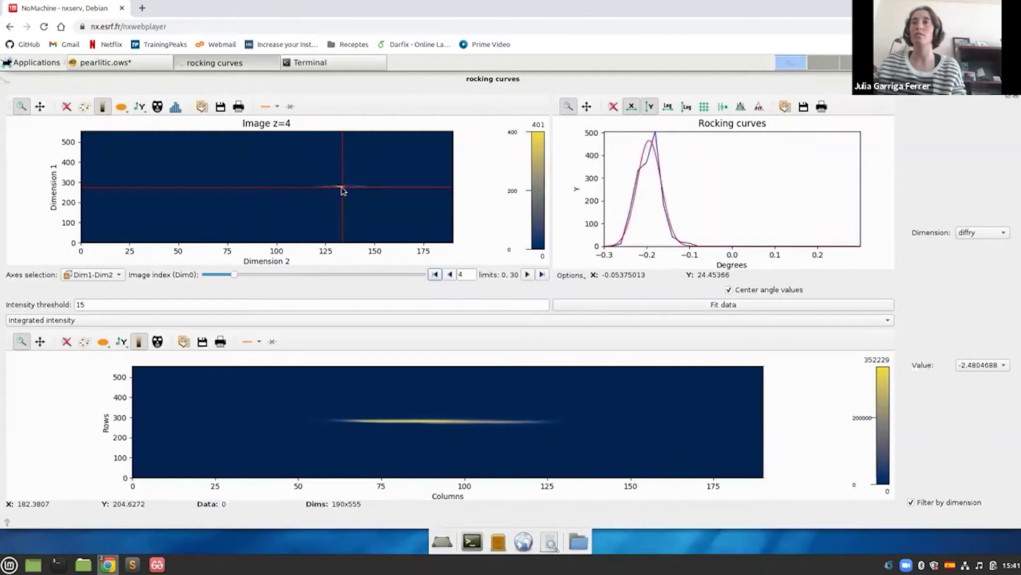
# Step: Review the dimensions and the values available for the rocking curve filter, keeping the current selection
pyautogui.click(976, 235)
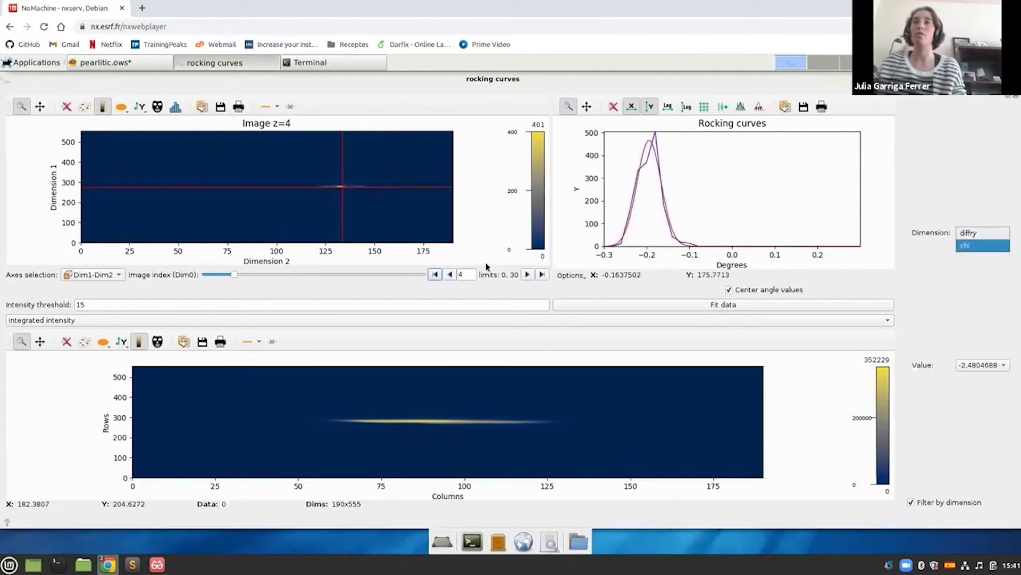
pyautogui.click(990, 204)
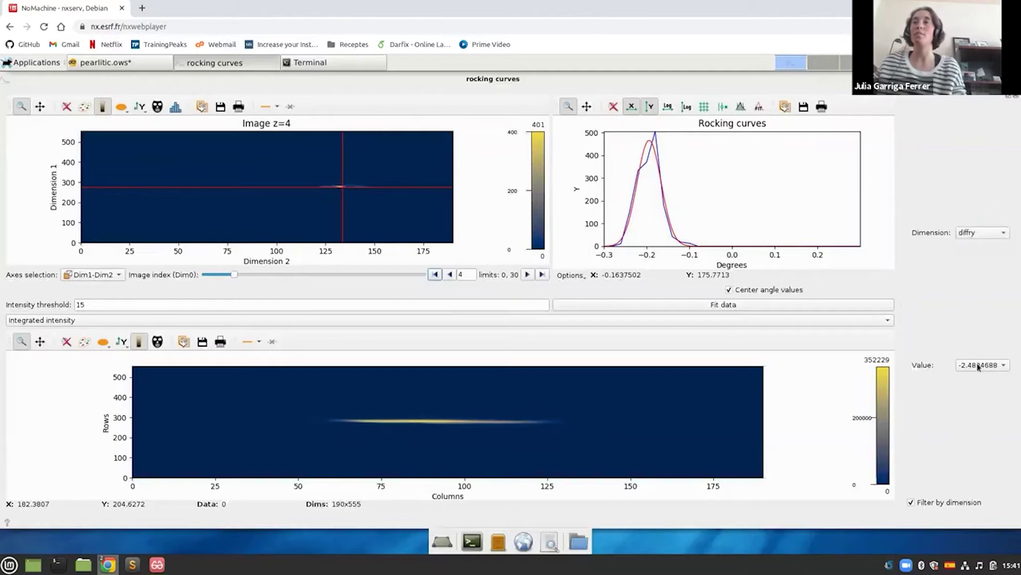
pyautogui.click(980, 365)
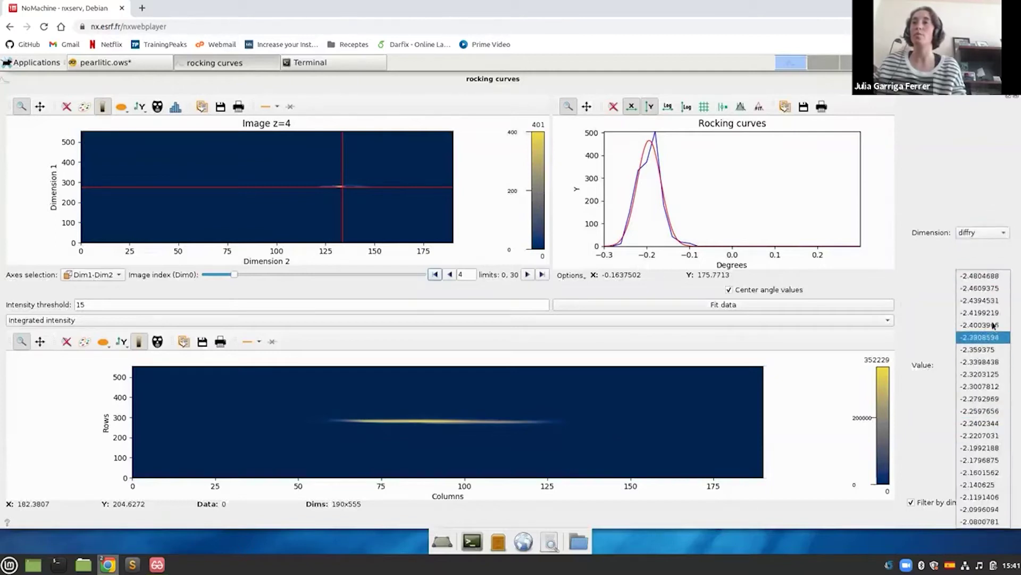
pyautogui.click(921, 266)
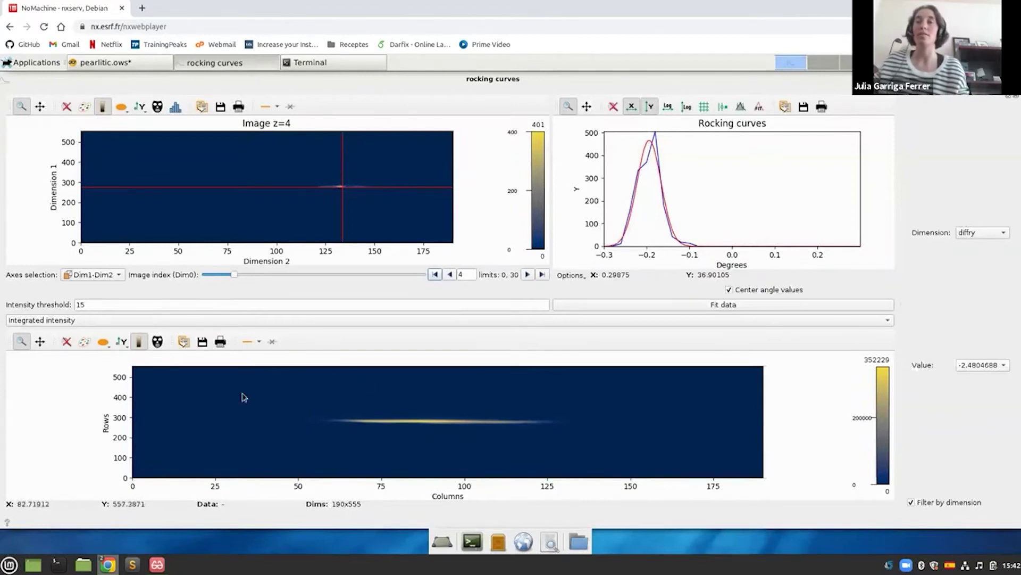
# Step: Display the FWHM map and the peak position map of the rocking curve fit, and close the rocking curves window
pyautogui.click(285, 321)
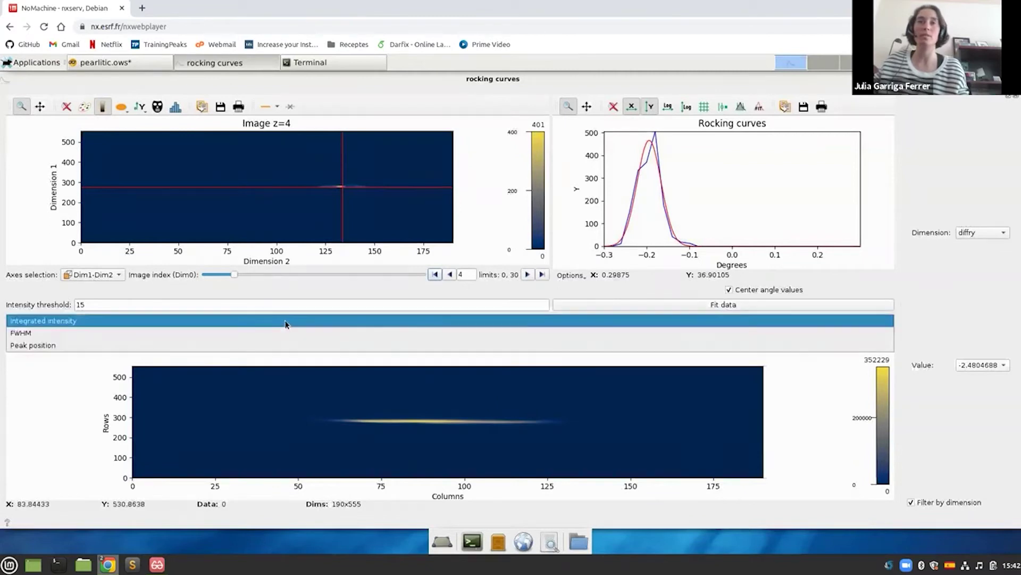
pyautogui.press('Escape')
pyautogui.press('Down')
pyautogui.click(172, 321)
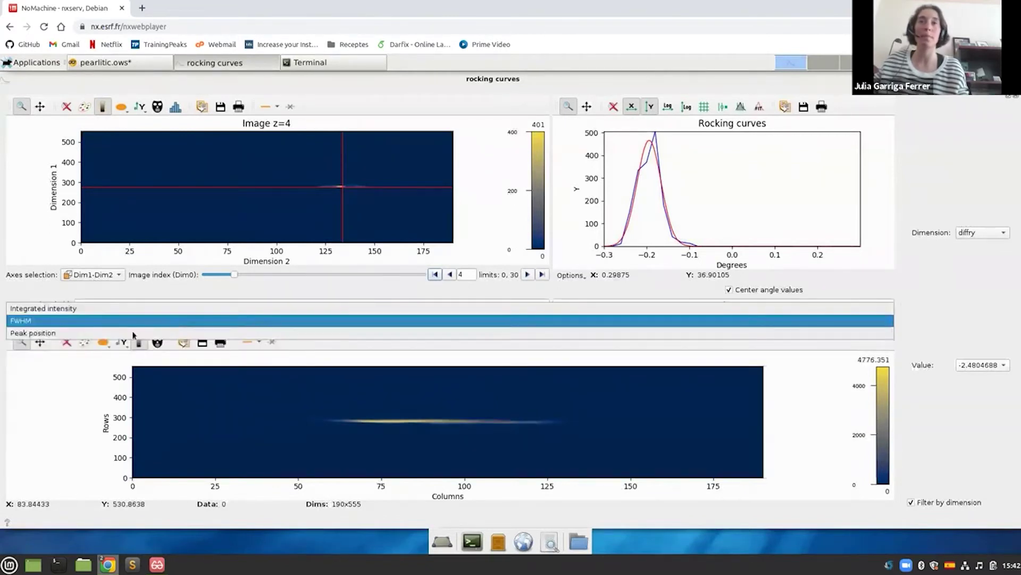
pyautogui.click(91, 335)
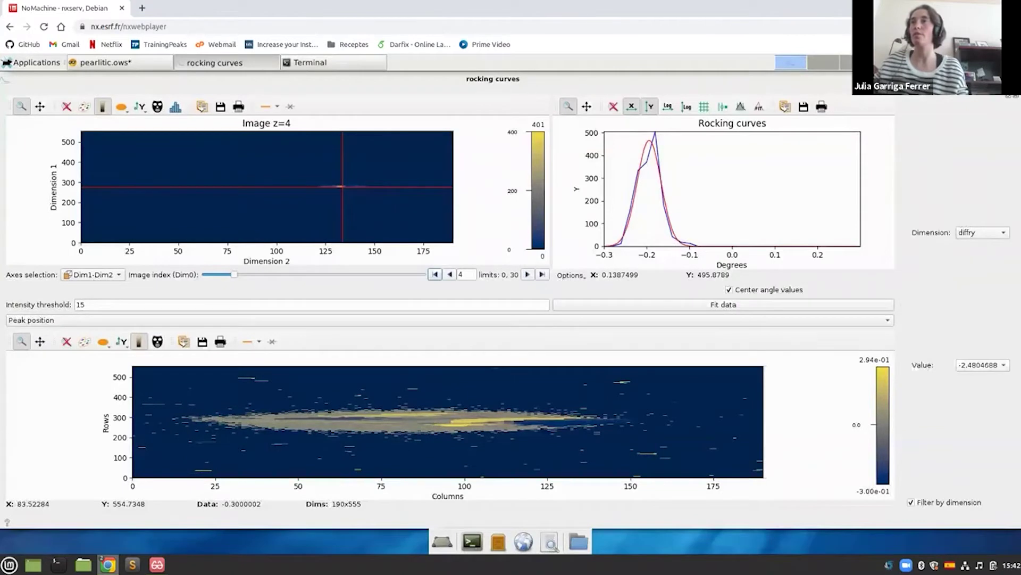
pyautogui.hotkey('ctrl', 'w')
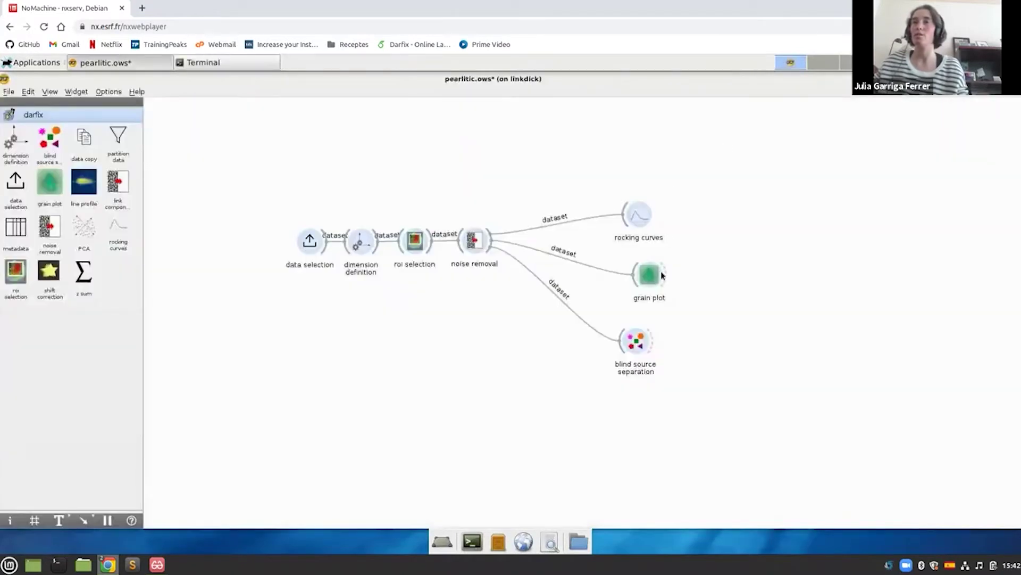
# Step: Open the grain plot widget and display the skewness and kurtosis maps for diffry and chi
pyautogui.doubleClick(643, 279)
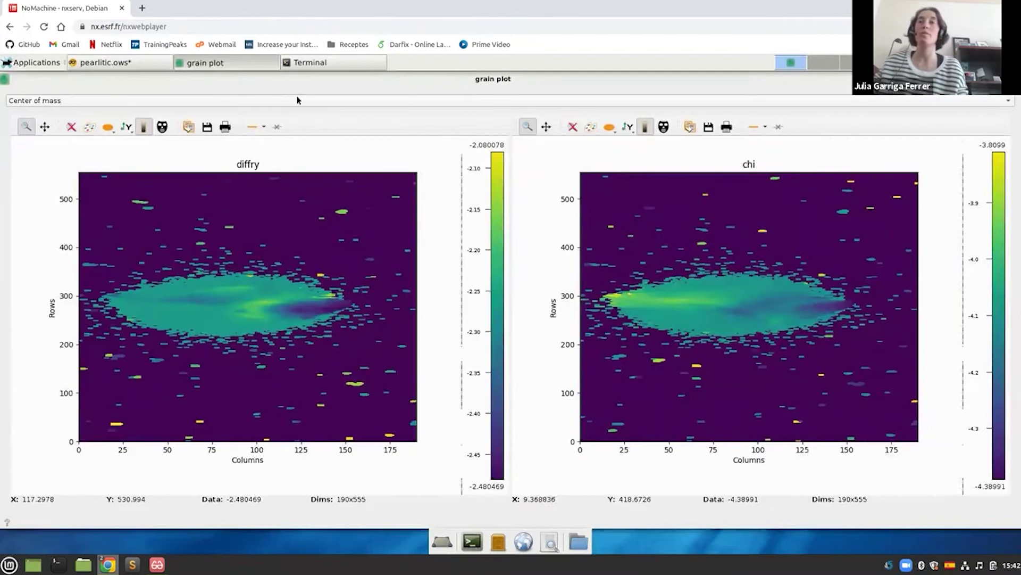
pyautogui.click(297, 100)
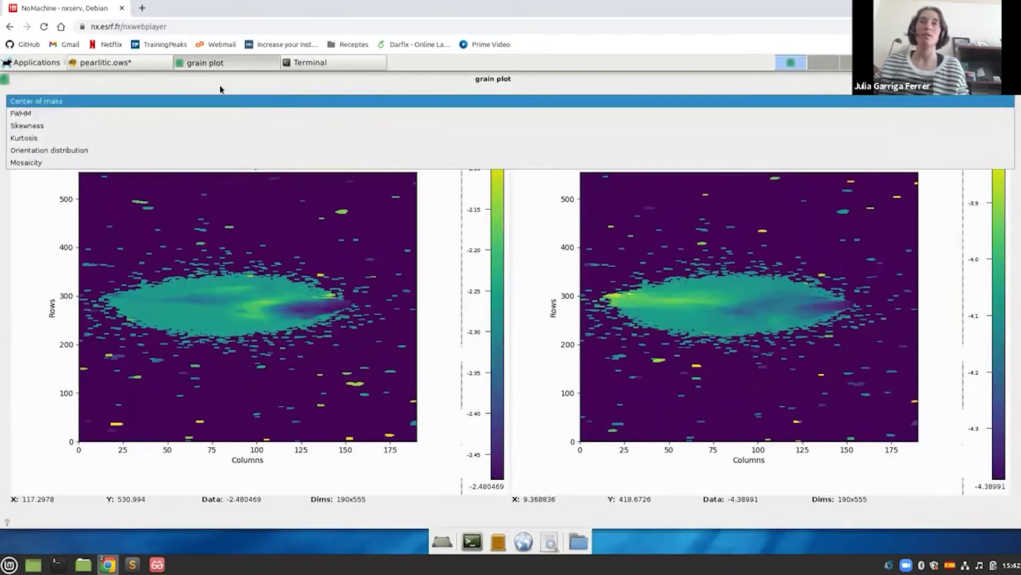
pyautogui.click(85, 95)
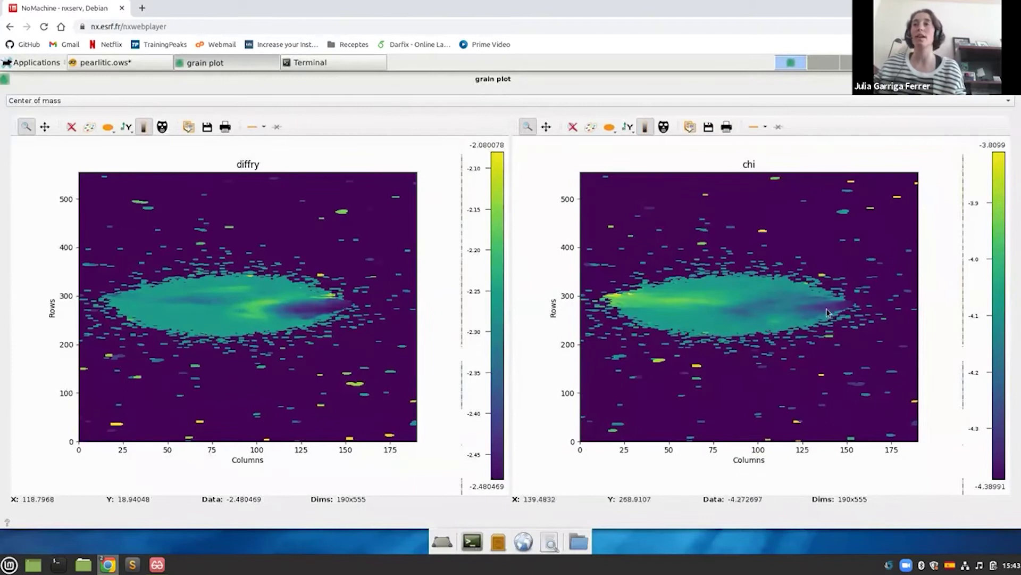
pyautogui.click(40, 101)
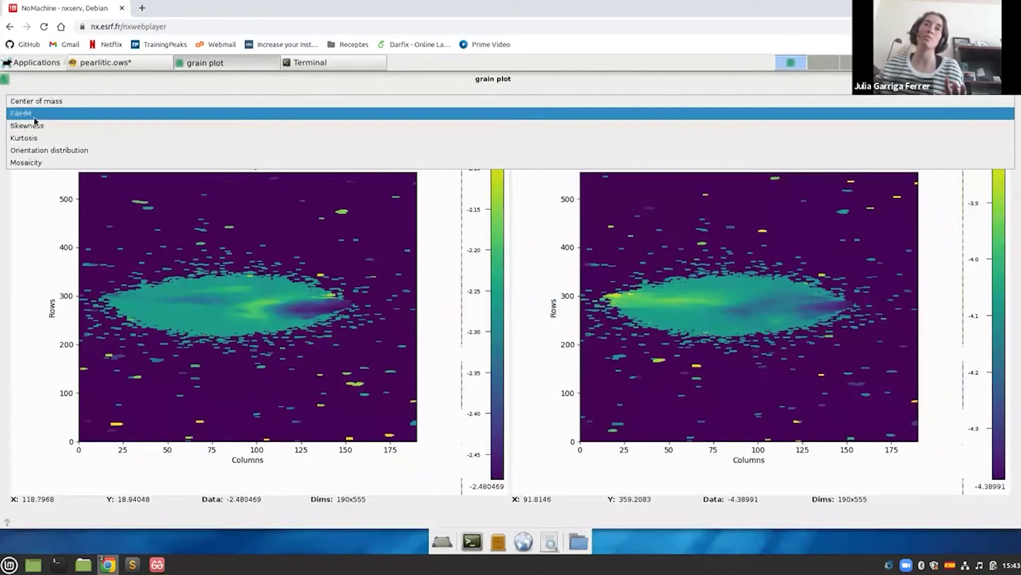
pyautogui.click(36, 126)
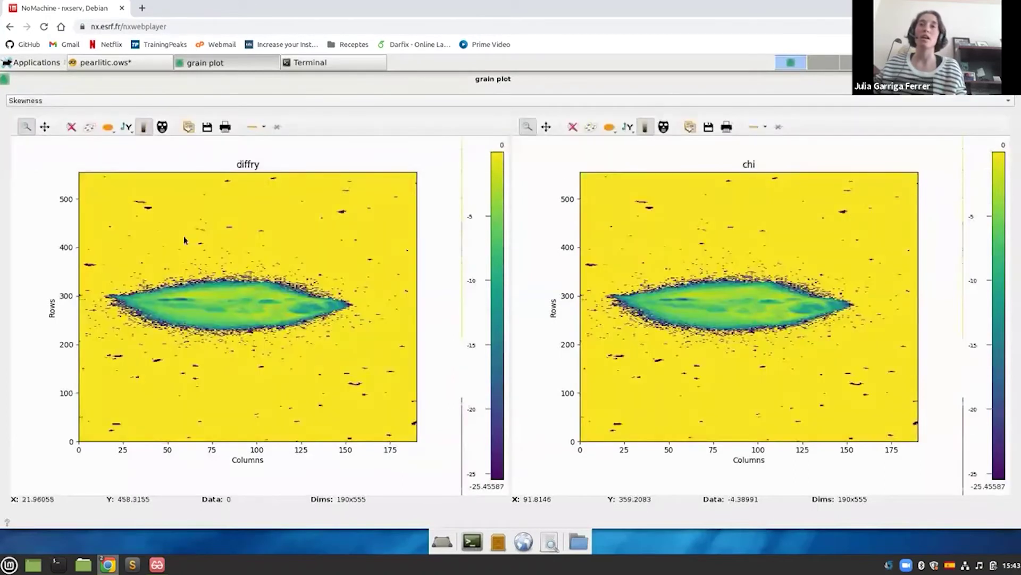
pyautogui.click(105, 101)
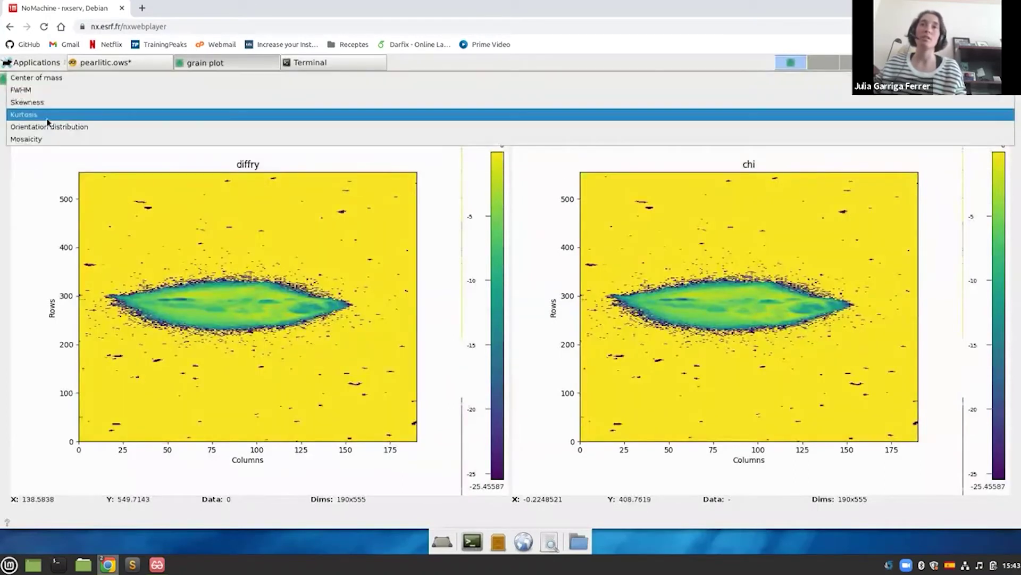
pyautogui.click(45, 120)
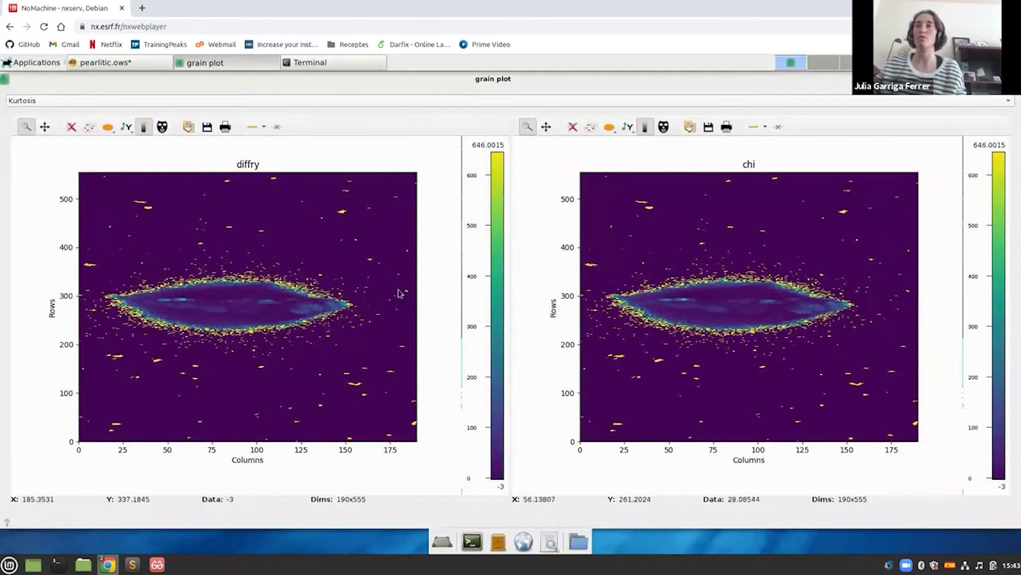
# Step: Display the grain plot's mosaicity map and its orientation distribution contour map with 20 levels
pyautogui.click(76, 103)
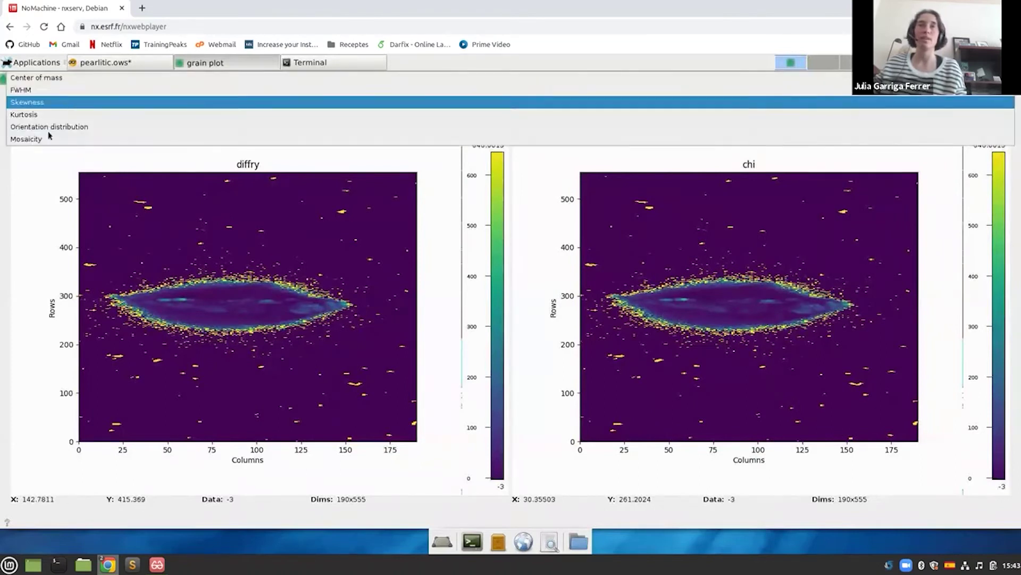
pyautogui.click(30, 140)
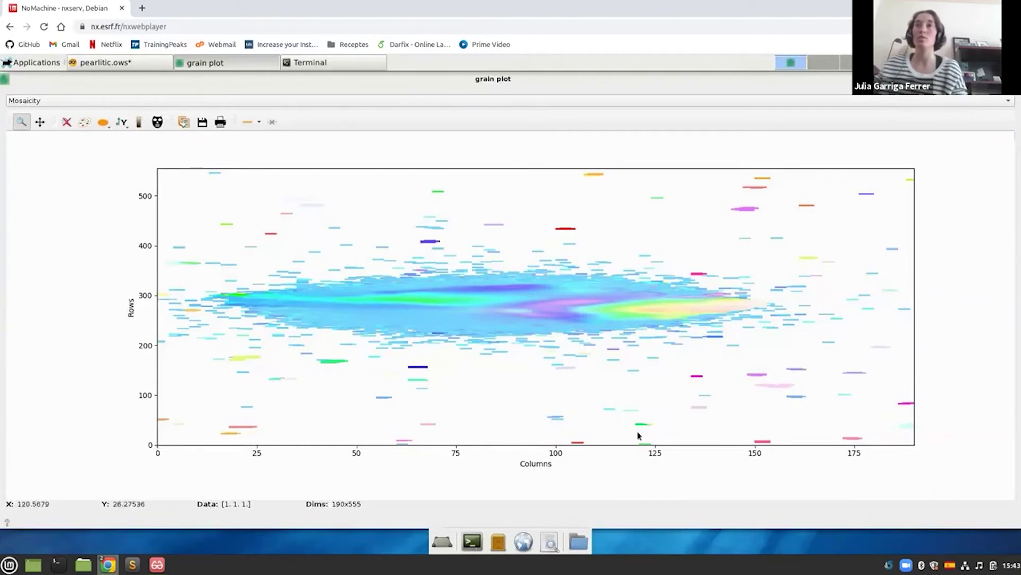
pyautogui.click(136, 105)
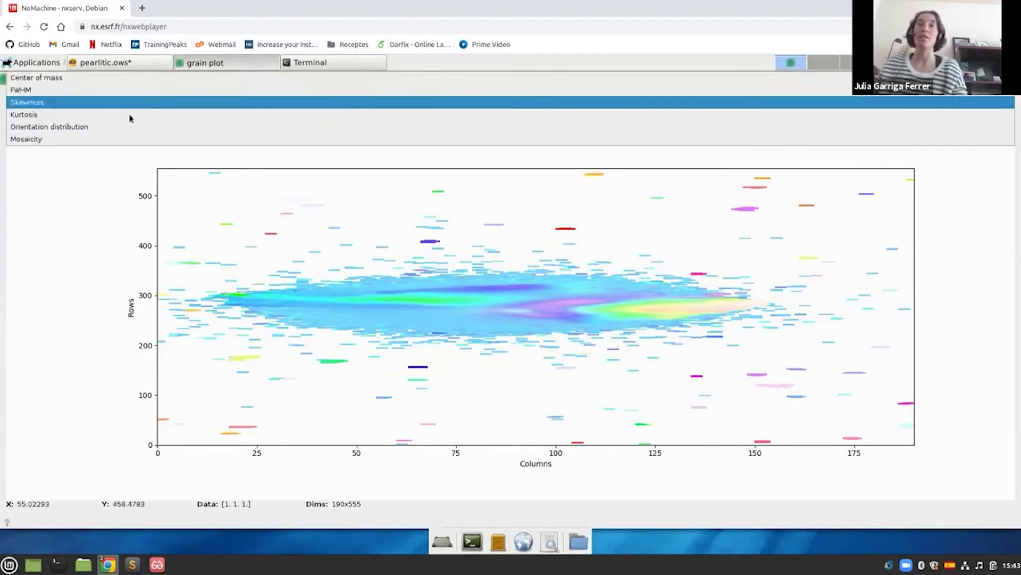
pyautogui.press('Escape')
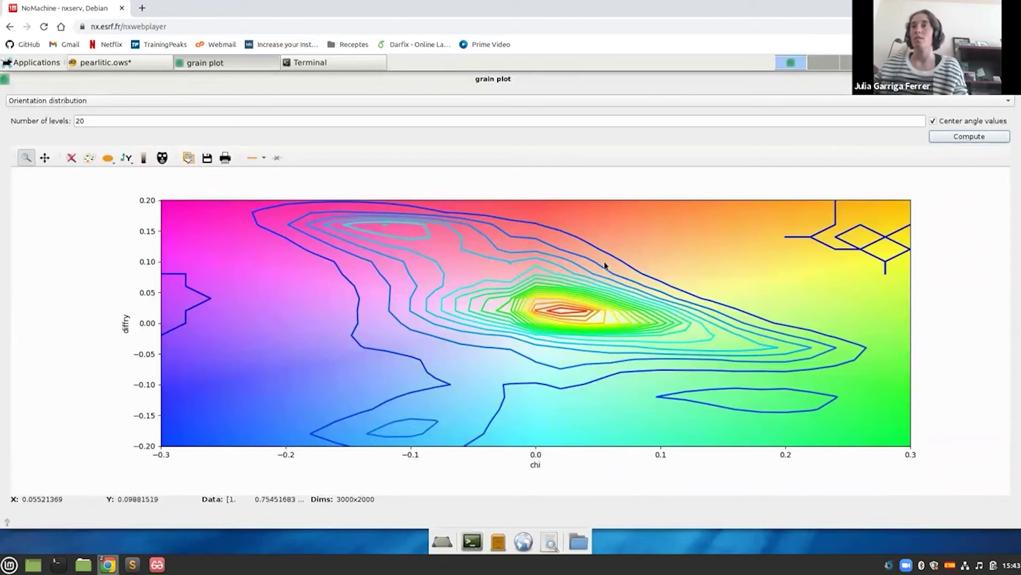
# Step: Switch to the PDF presentation, examine the Mosaicity map slide, and return to the grain plot in the remote desktop
pyautogui.hotkey('alt', 'Tab')
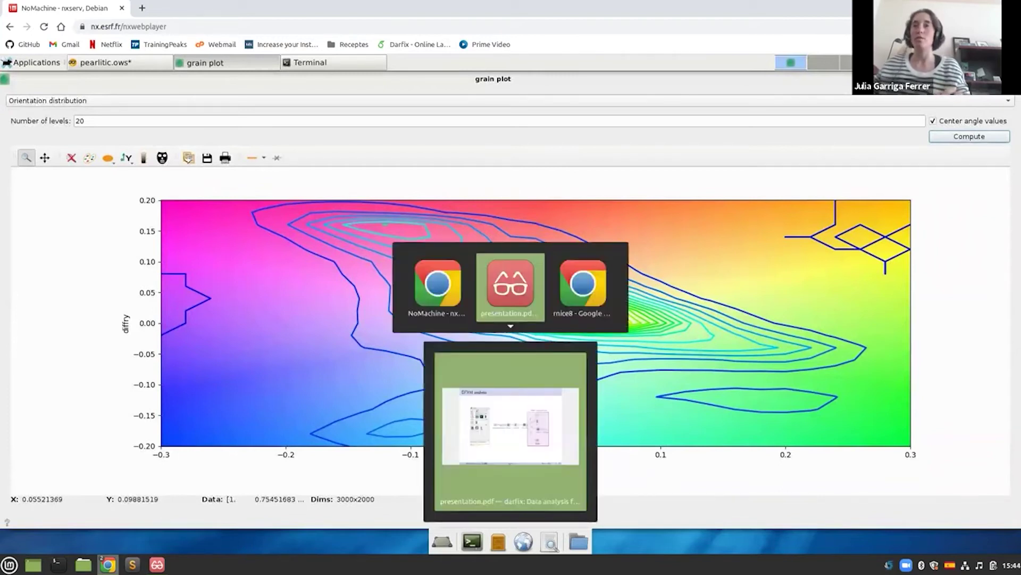
pyautogui.press('Right')
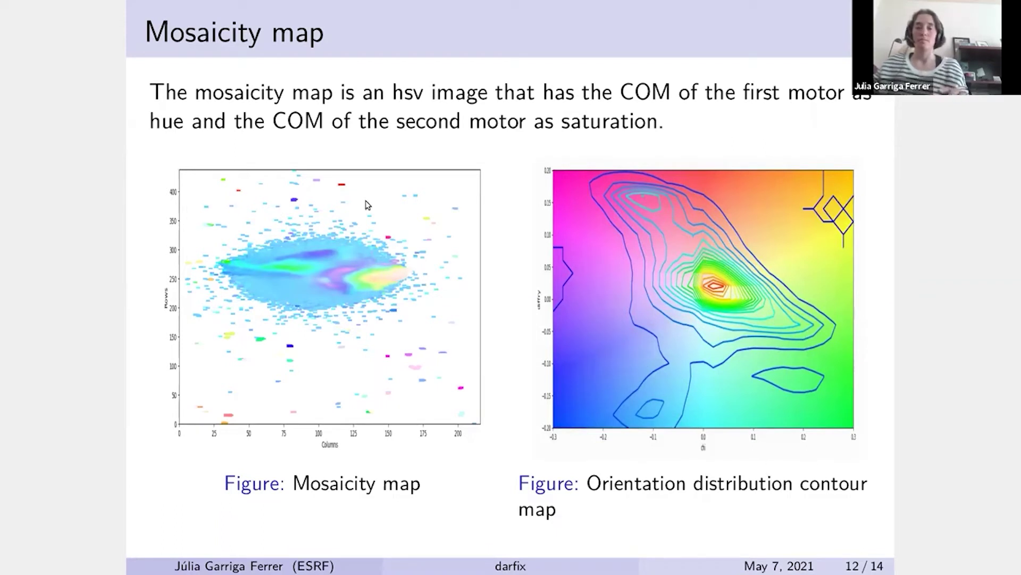
pyautogui.hotkey('alt', 'Tab')
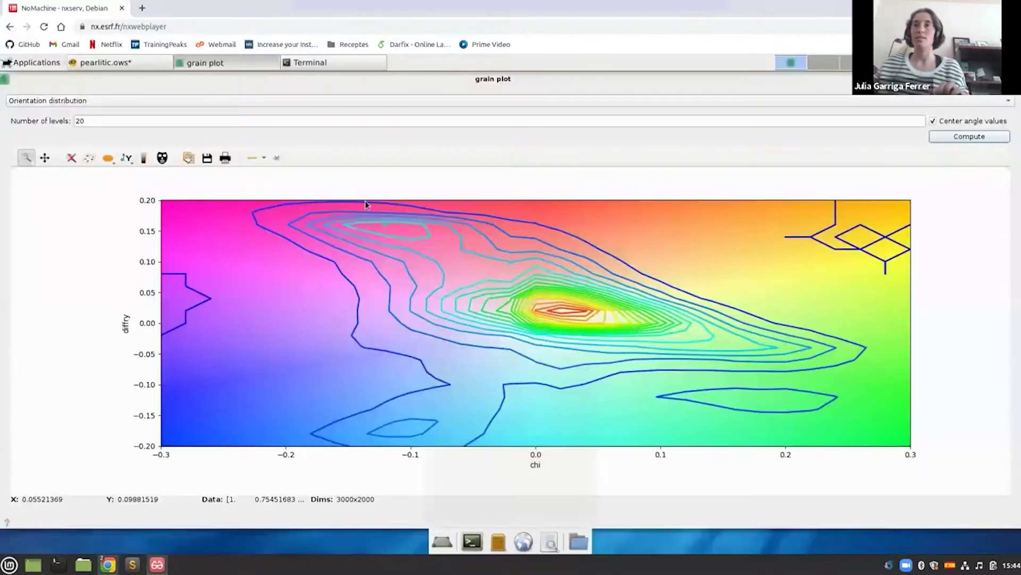
# Step: Close the grain plot and open the blind source separation widget to review its available methods, keeping NNICA selected
pyautogui.hotkey('ctrl', 'w')
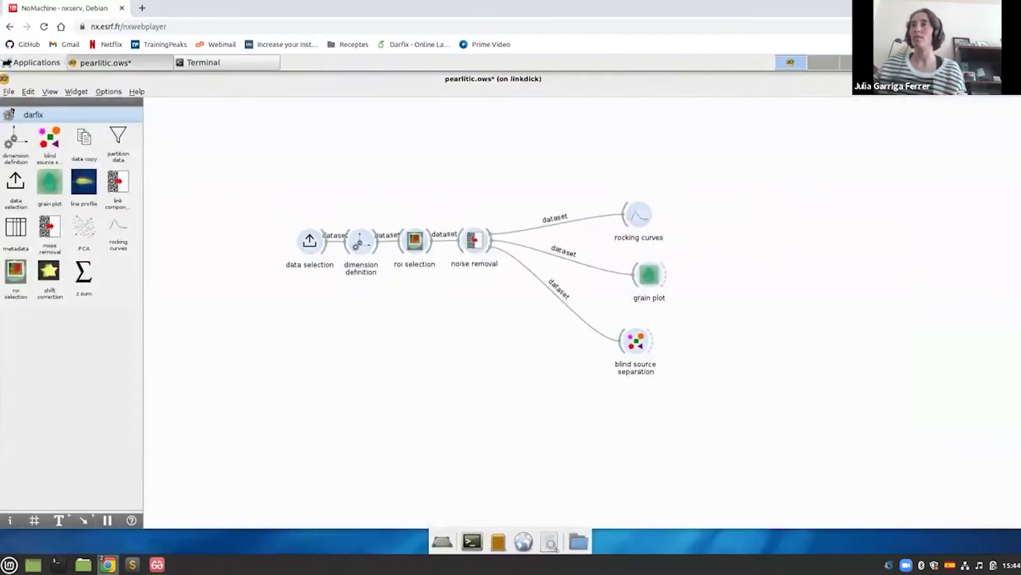
pyautogui.doubleClick(636, 344)
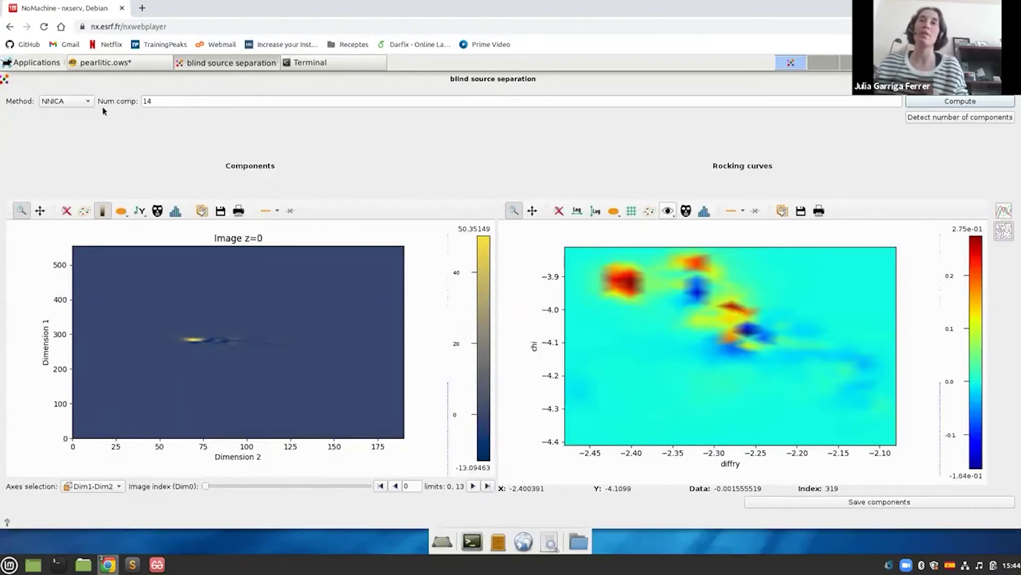
pyautogui.click(76, 100)
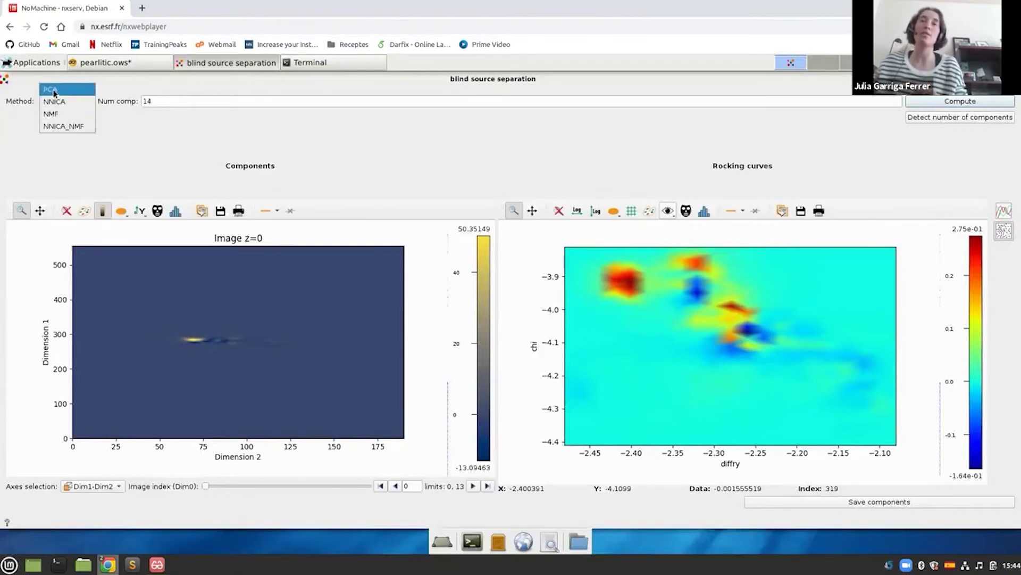
pyautogui.click(66, 125)
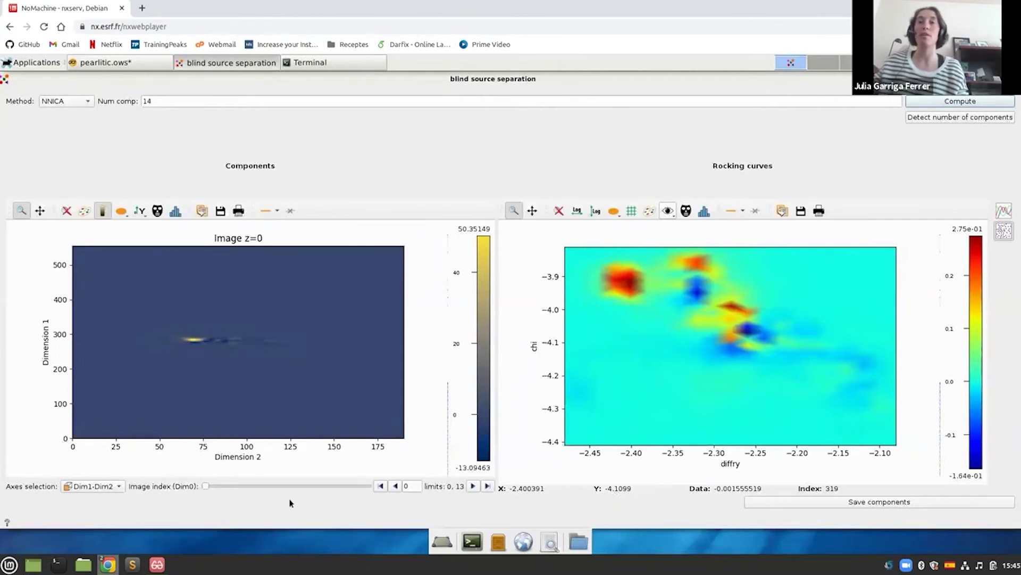
# Step: Browse the NNICA component images and their rocking curve maps forward from index 0, and go back to image index 8
pyautogui.click(473, 486)
pyautogui.click(473, 486)
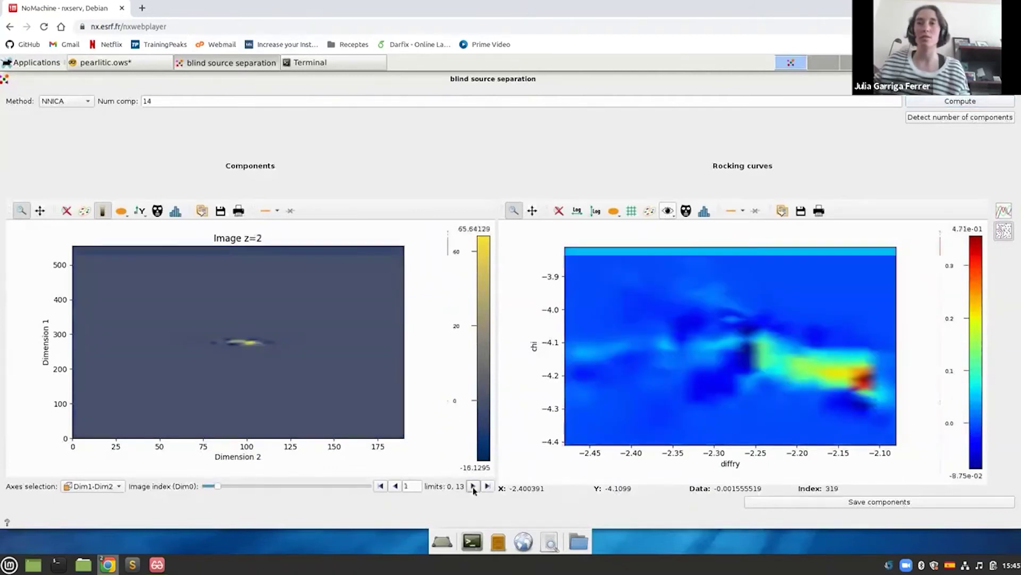
pyautogui.click(473, 486)
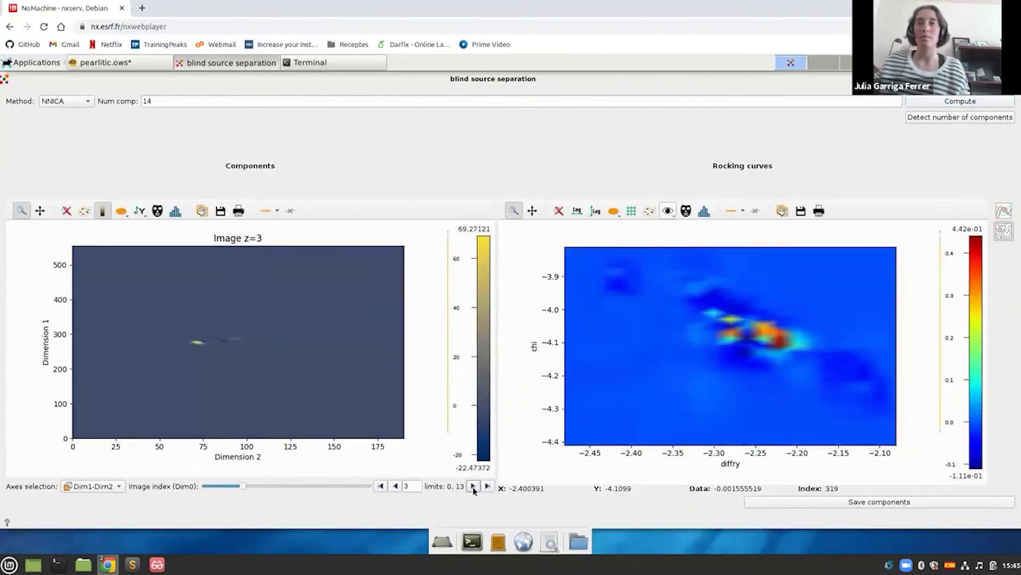
pyautogui.click(473, 486)
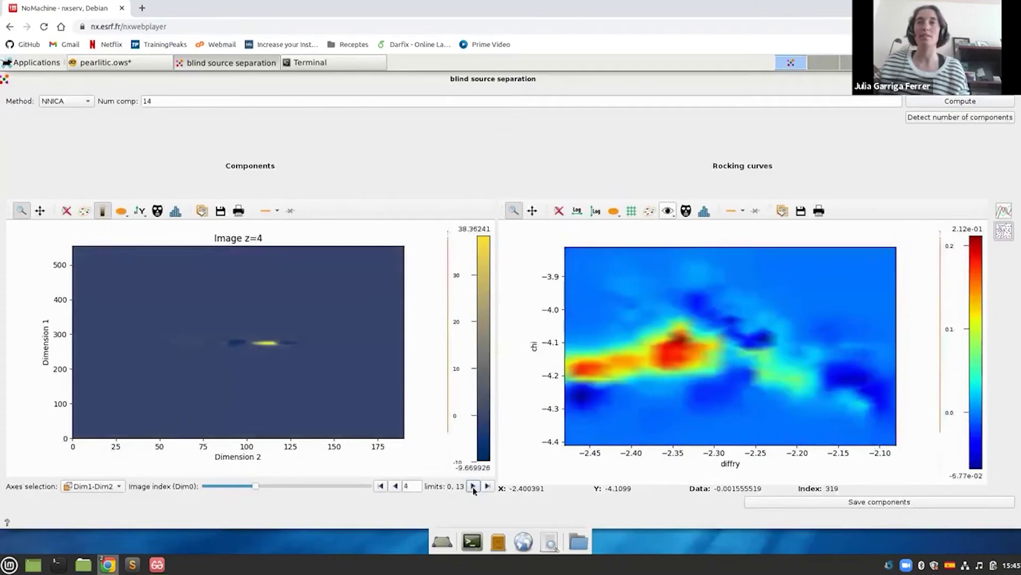
pyautogui.click(473, 486)
pyautogui.click(473, 487)
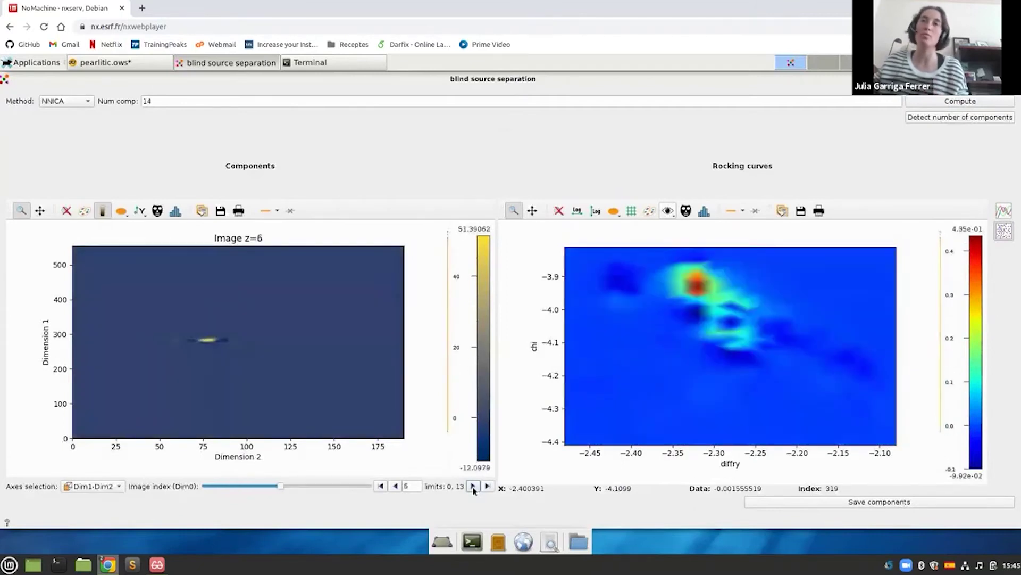
pyautogui.click(473, 486)
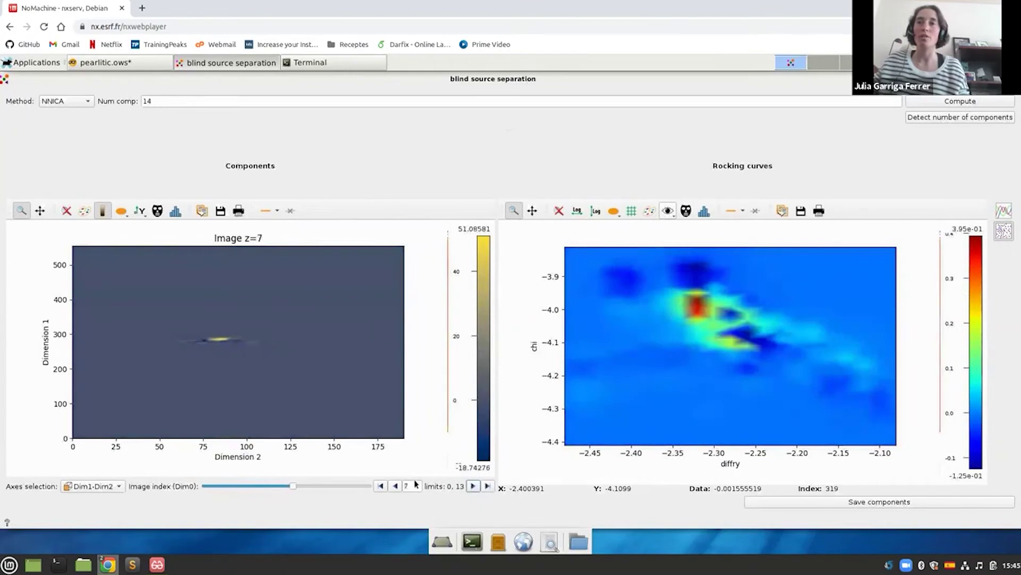
pyautogui.click(473, 486)
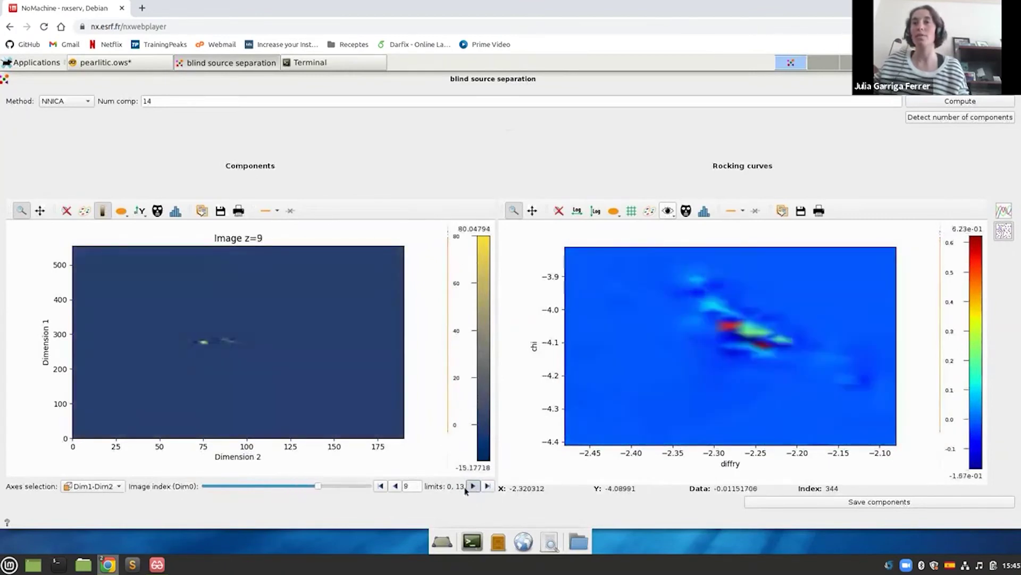
pyautogui.click(473, 486)
pyautogui.click(396, 487)
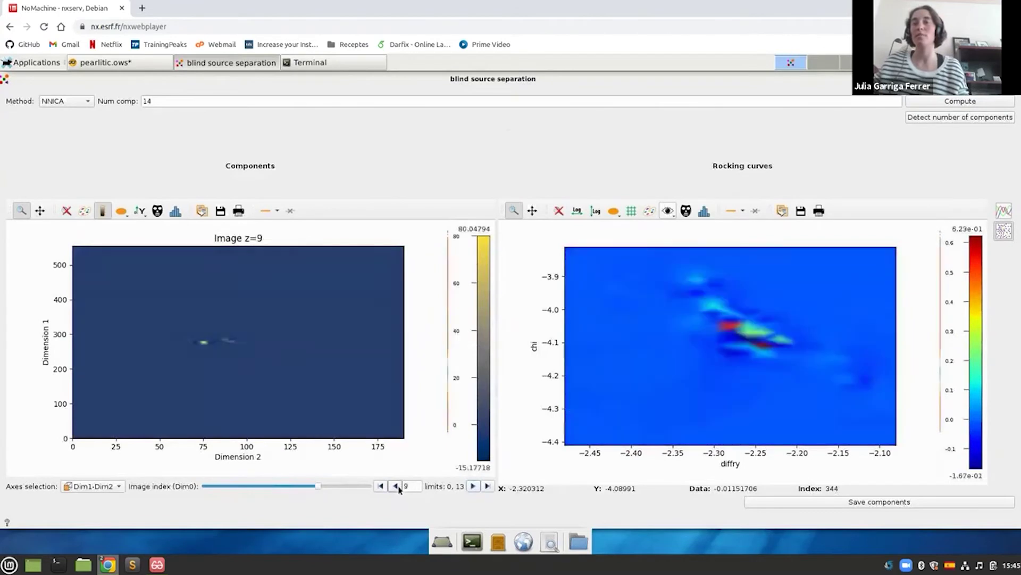
pyautogui.click(397, 487)
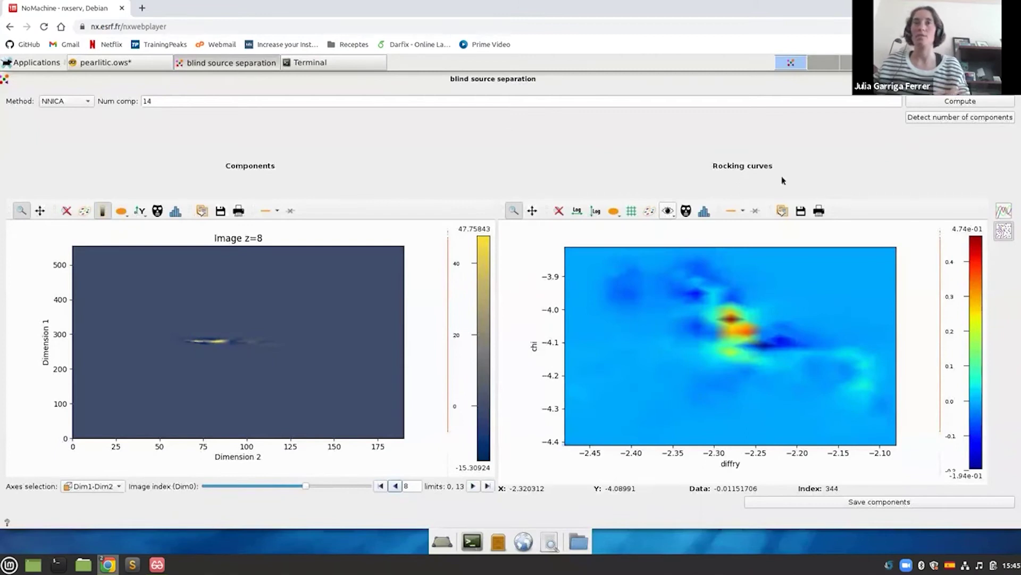
# Step: Switch to the PDF presentation and advance from the Mosaicity map slide to the Jupyter example slide
pyautogui.hotkey('alt', 'Tab')
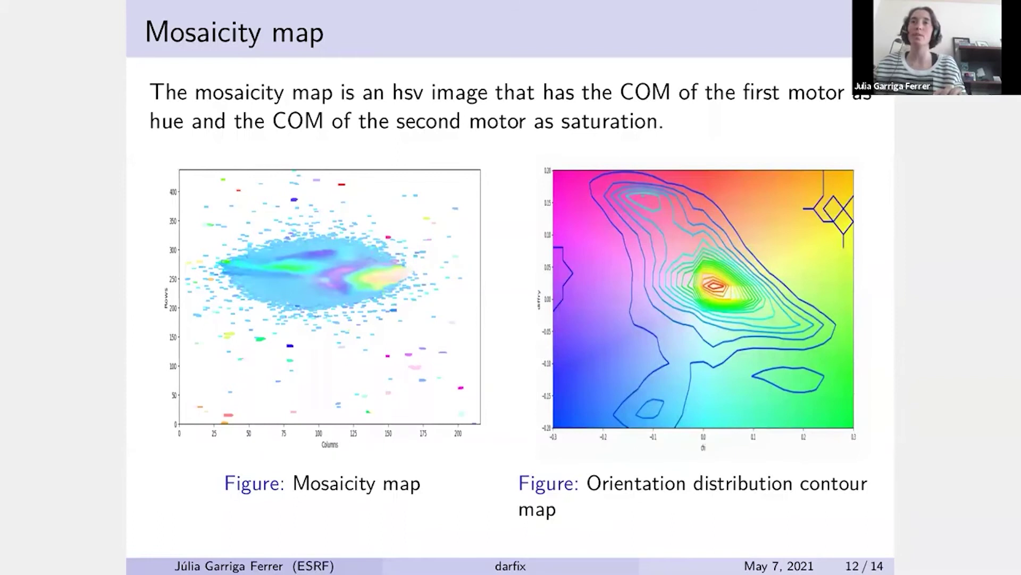
pyautogui.press('Right')
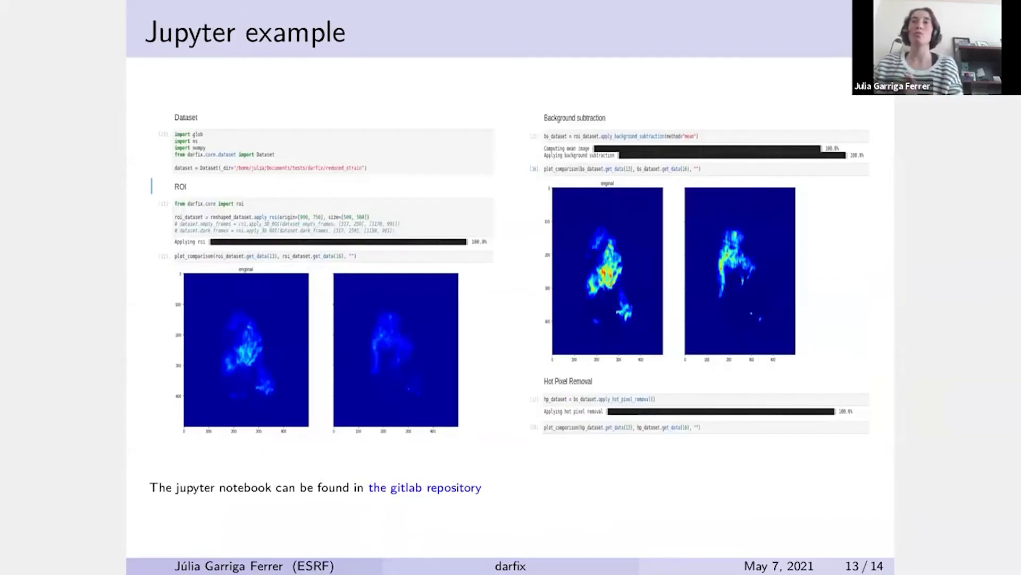